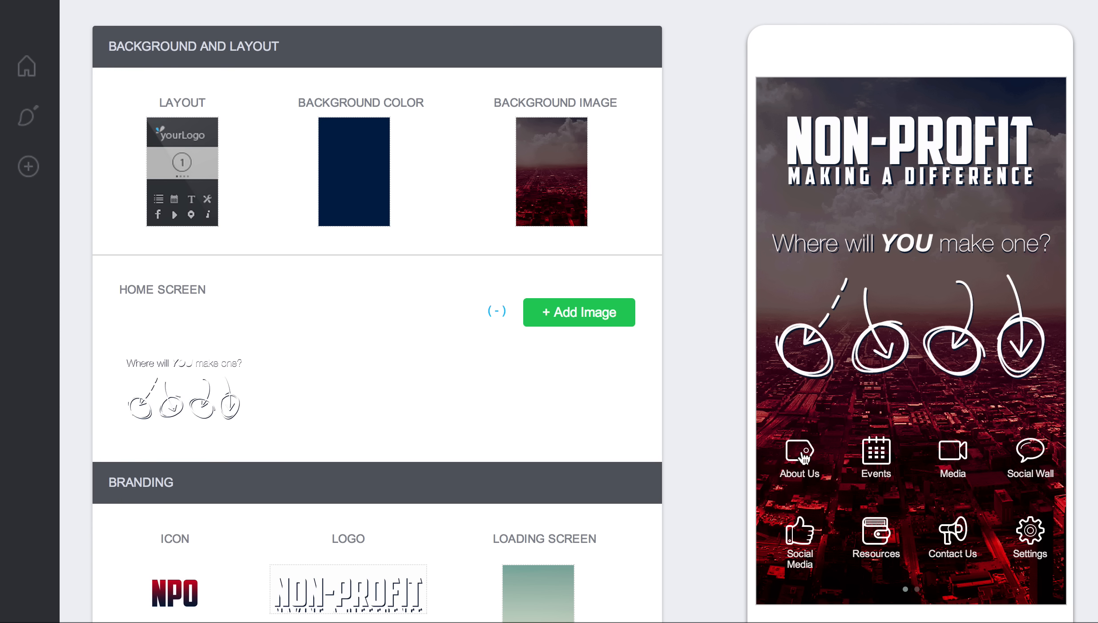
Step: Preview the About Us and Events widgets in the phone preview, returning to the home screen after each
click(805, 458)
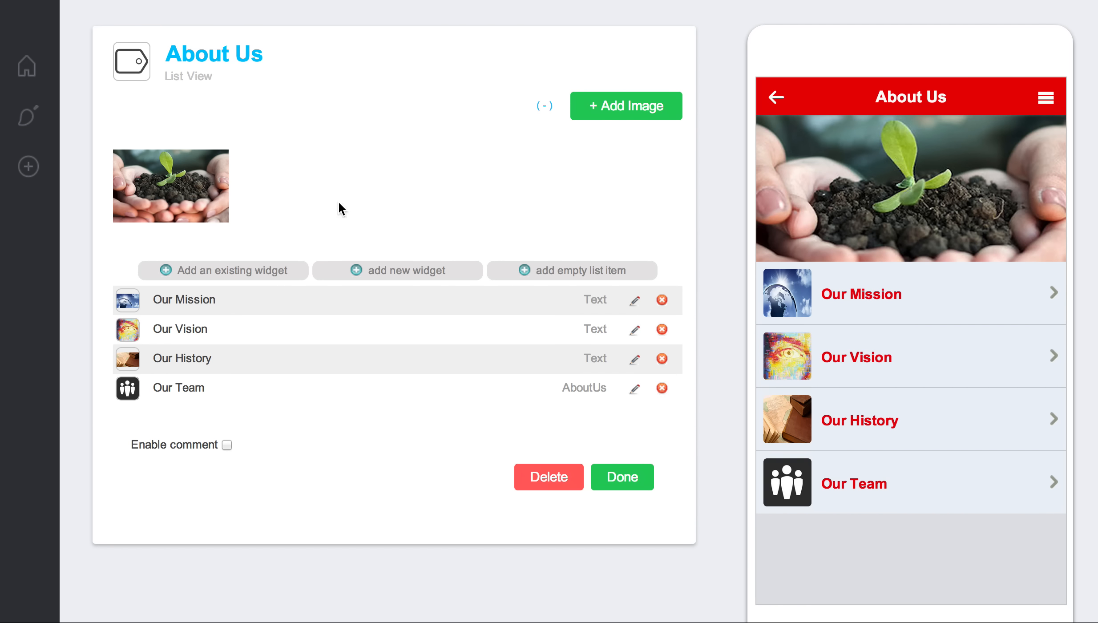
click(784, 100)
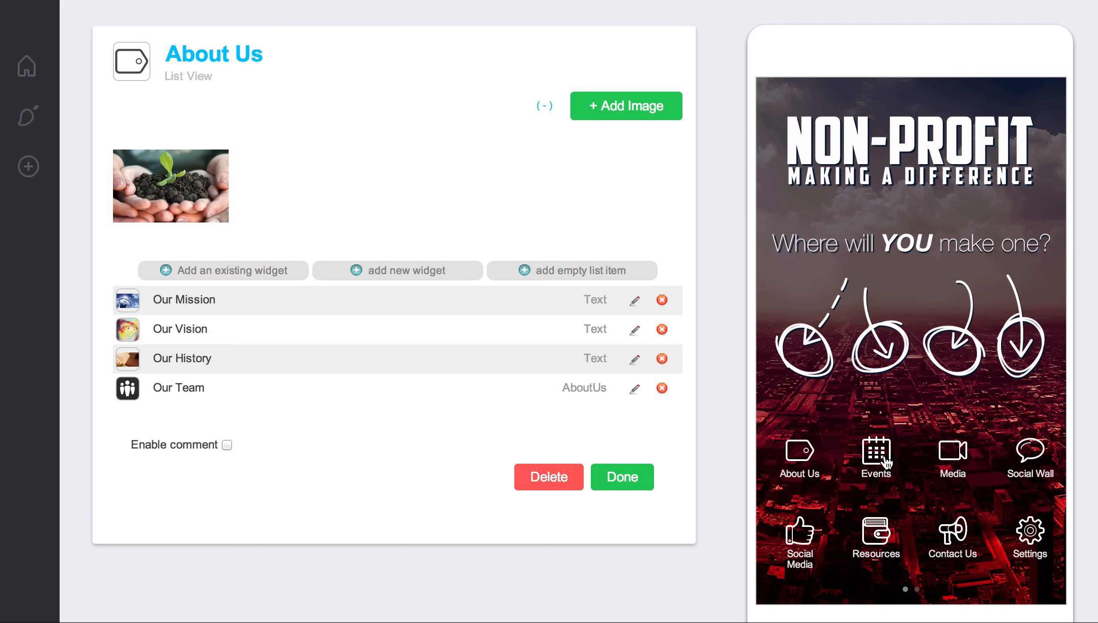
click(885, 461)
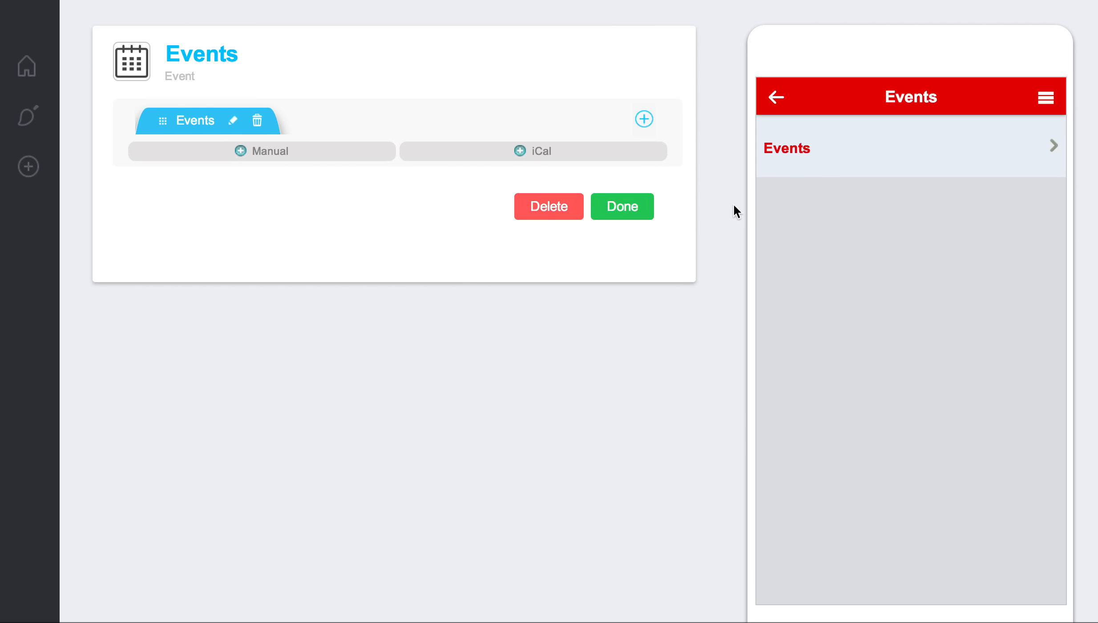
click(775, 101)
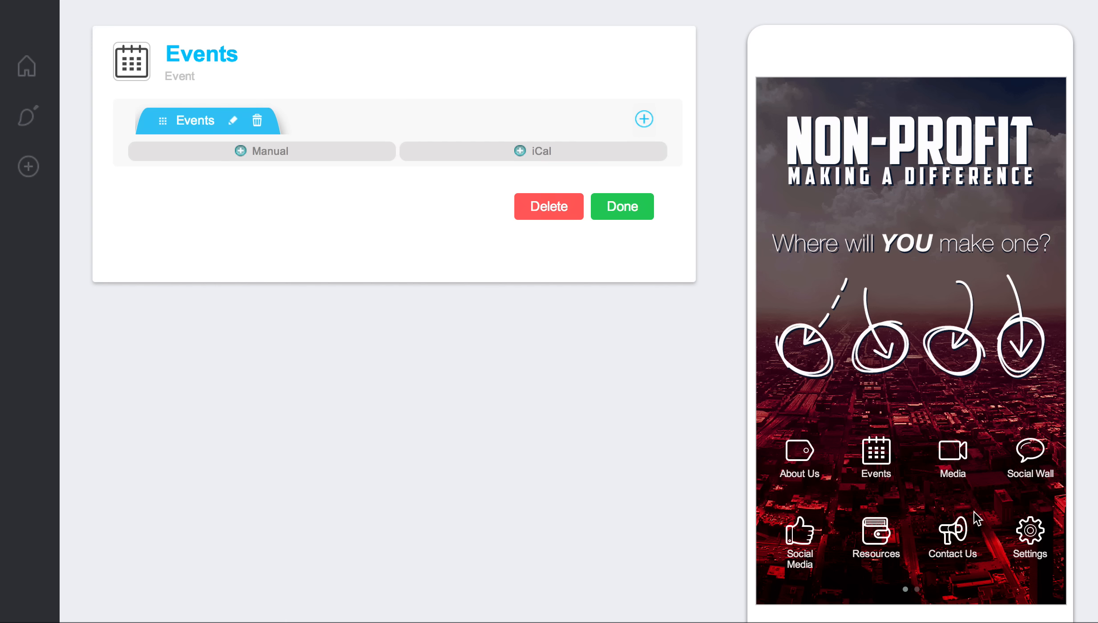
Step: View the second home screen page in the phone preview and return to the first page
drag(1005, 492, 951, 503)
click(916, 592)
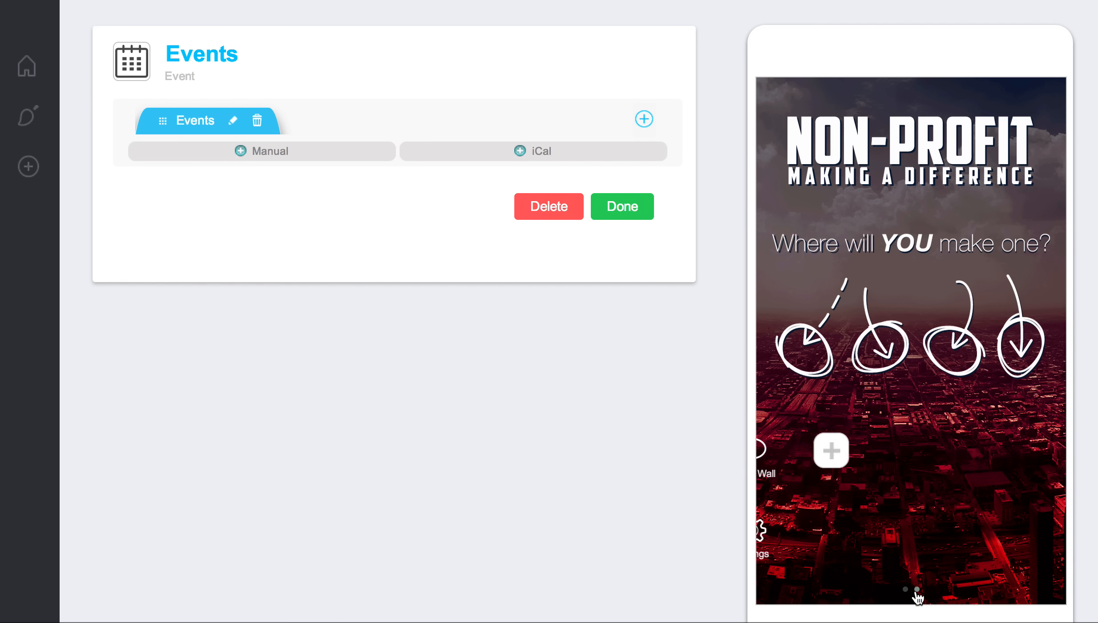
drag(840, 521, 962, 529)
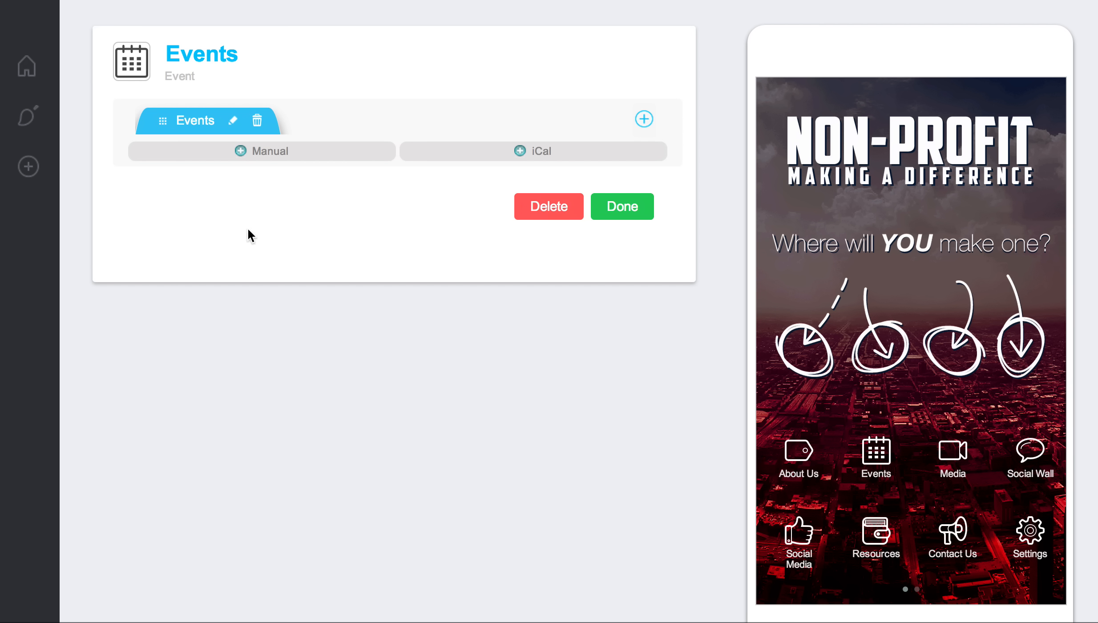
Step: Open the app's design settings and examine the background, branding, color theme, font and icon style sections
click(29, 115)
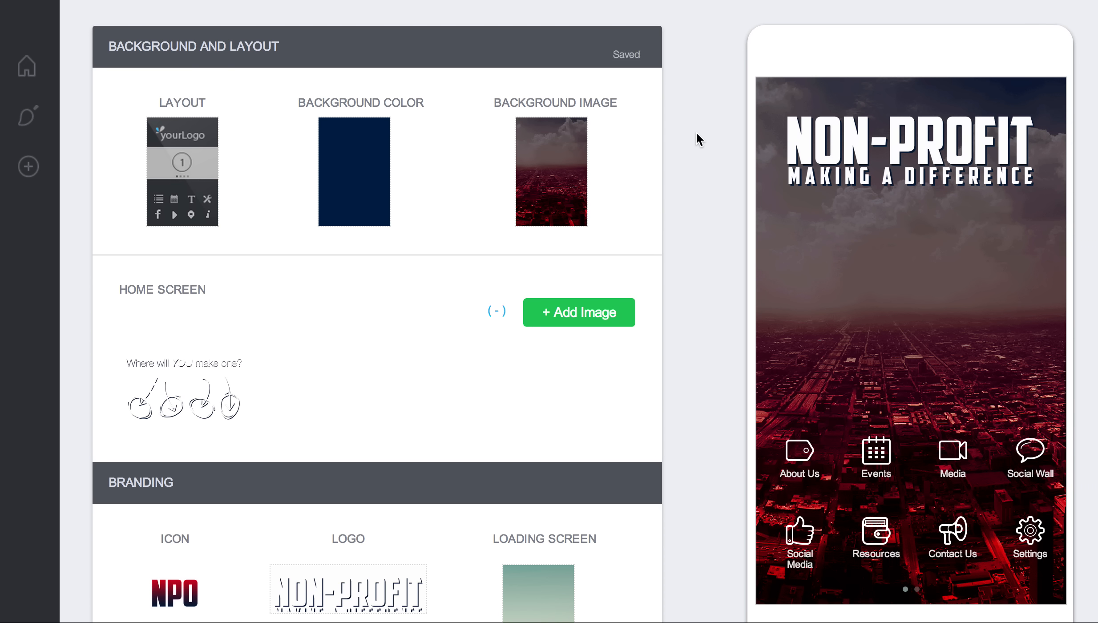
key(super+r)
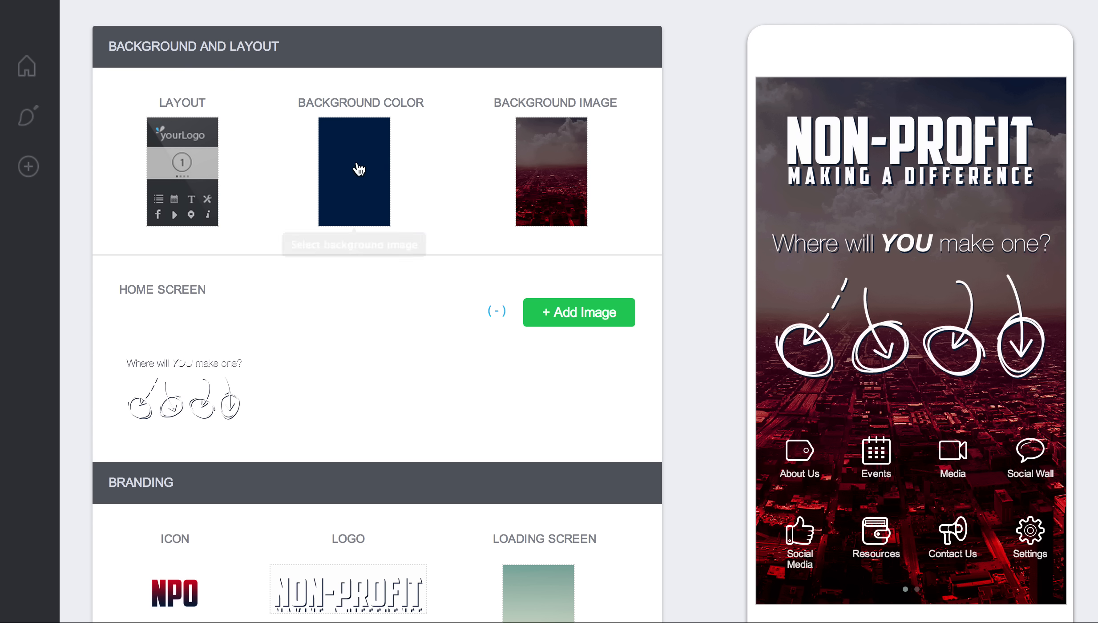
scroll(424, 162, down, 5)
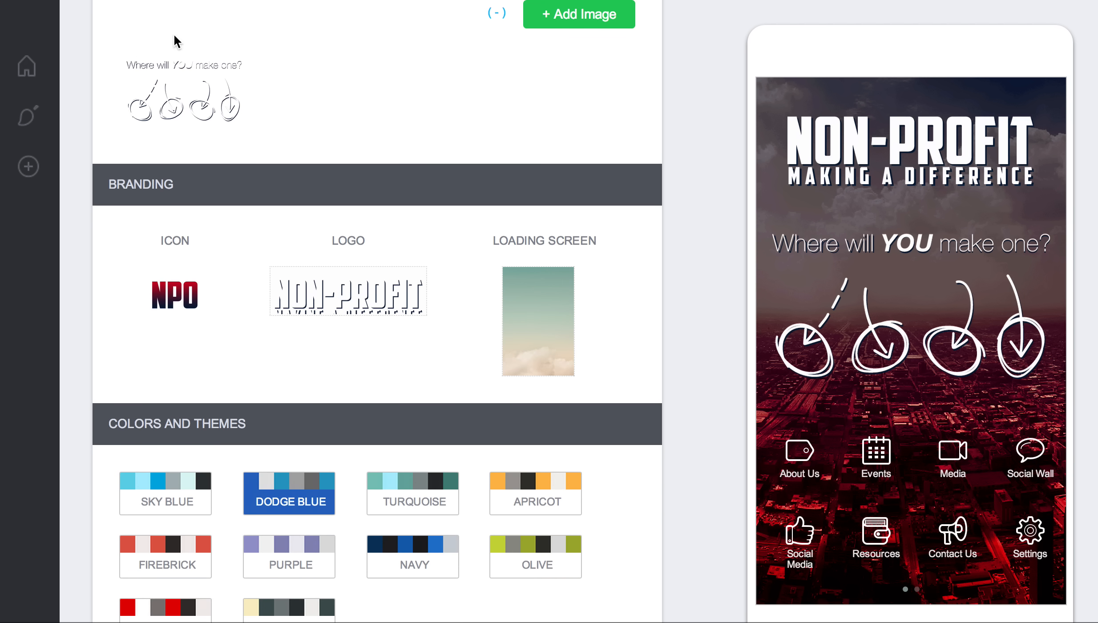
scroll(431, 132, up, 1)
scroll(432, 130, down, 2)
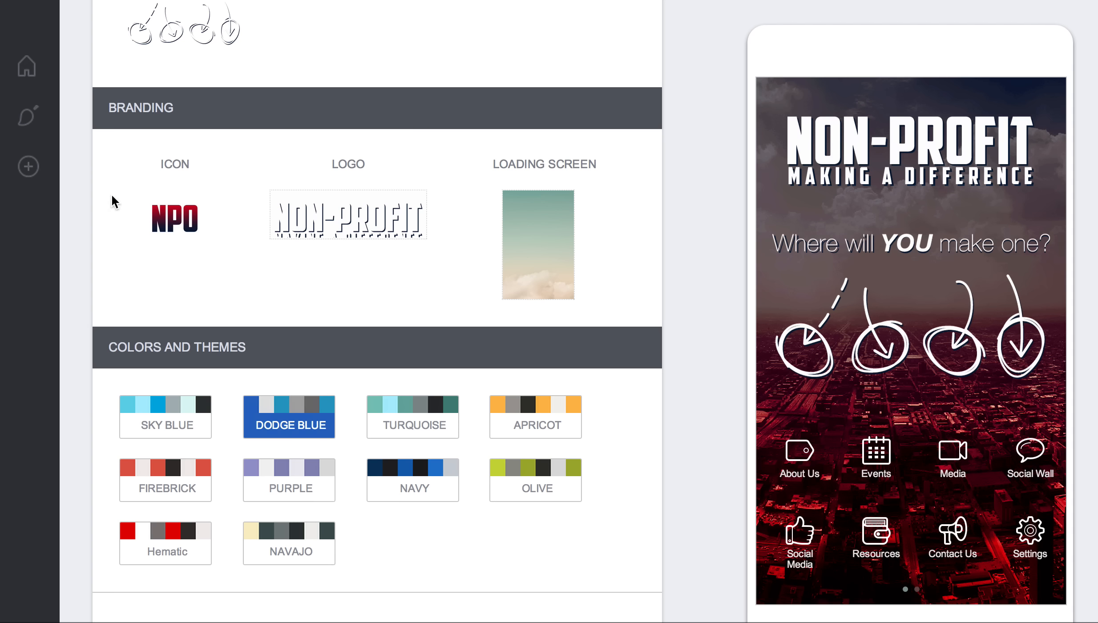
scroll(428, 187, down, 2)
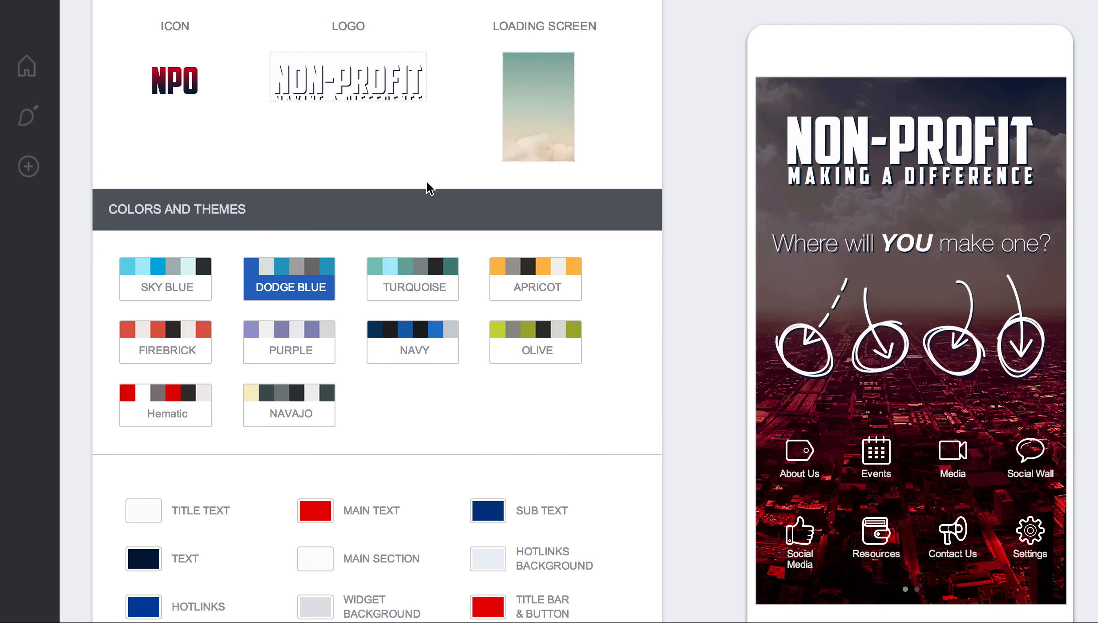
scroll(427, 187, down, 1)
scroll(345, 282, down, 2)
scroll(490, 220, down, 3)
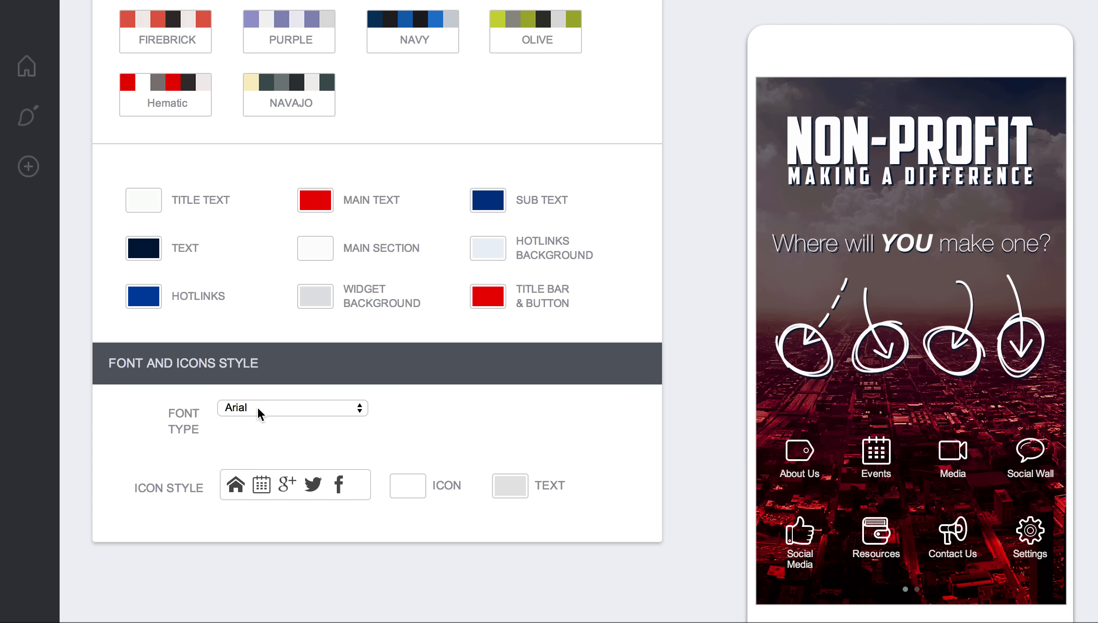
scroll(437, 296, up, 15)
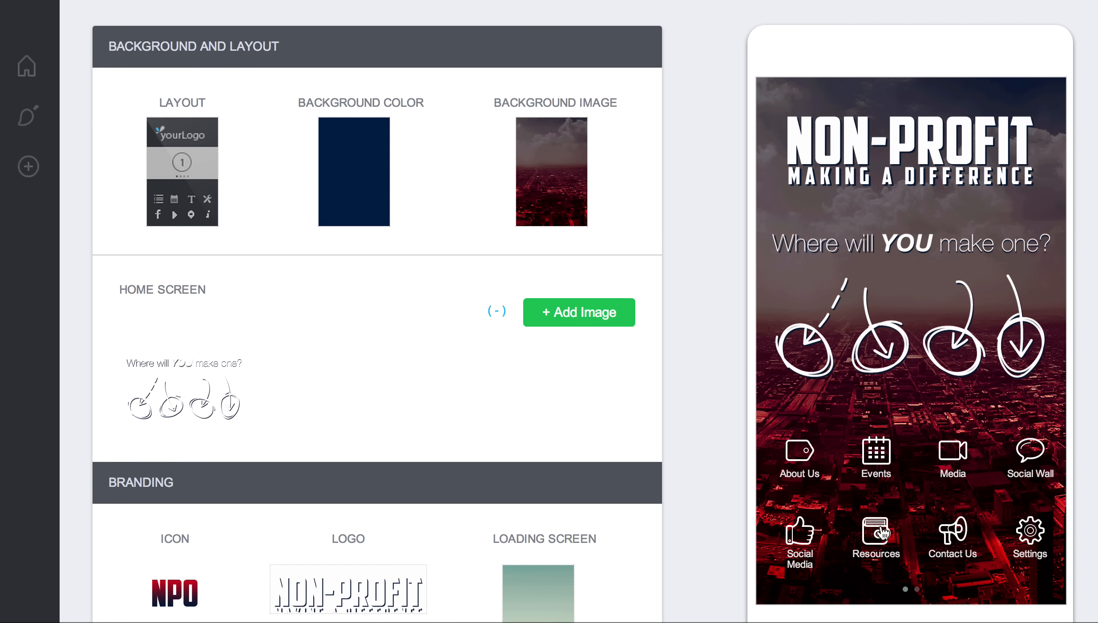
Step: Add a new Event widget from the empty slot on the second home screen page
click(918, 590)
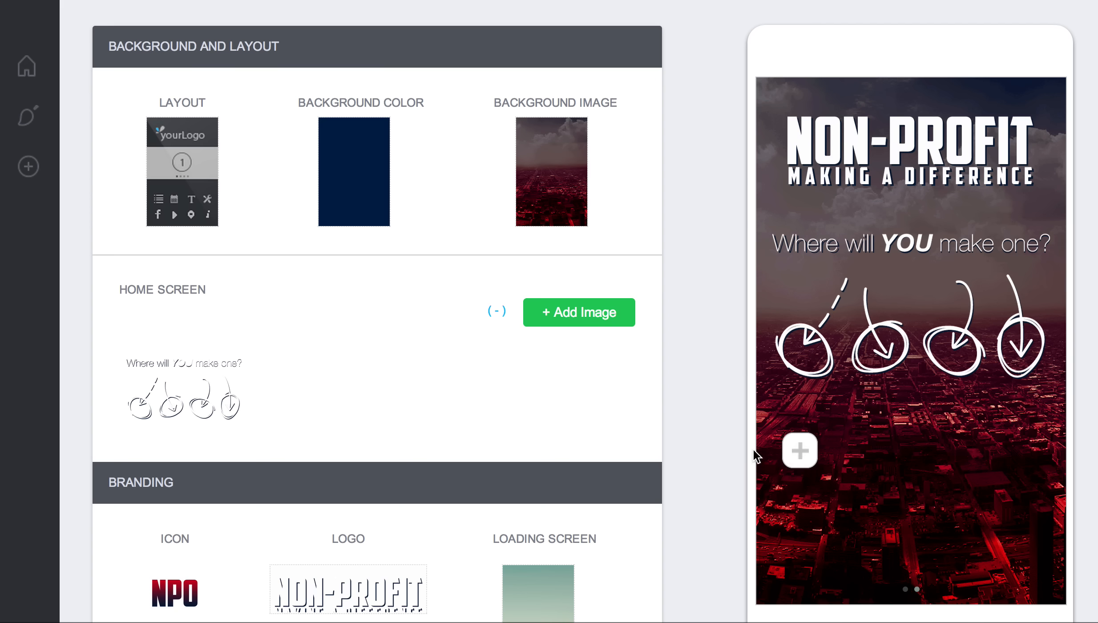
mouse_move(23, 176)
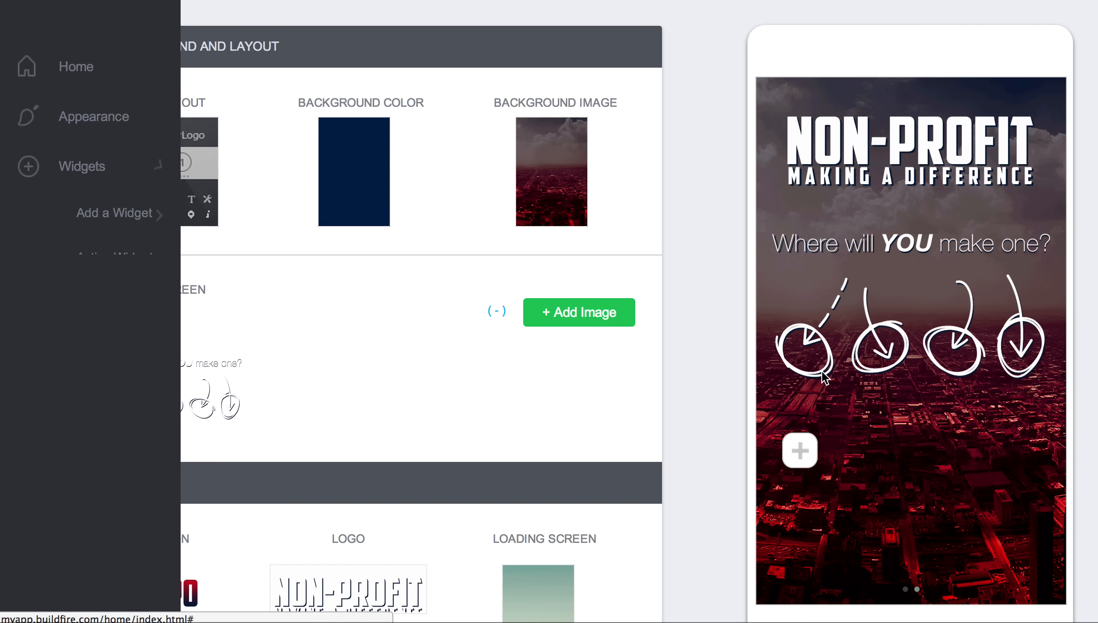
click(806, 457)
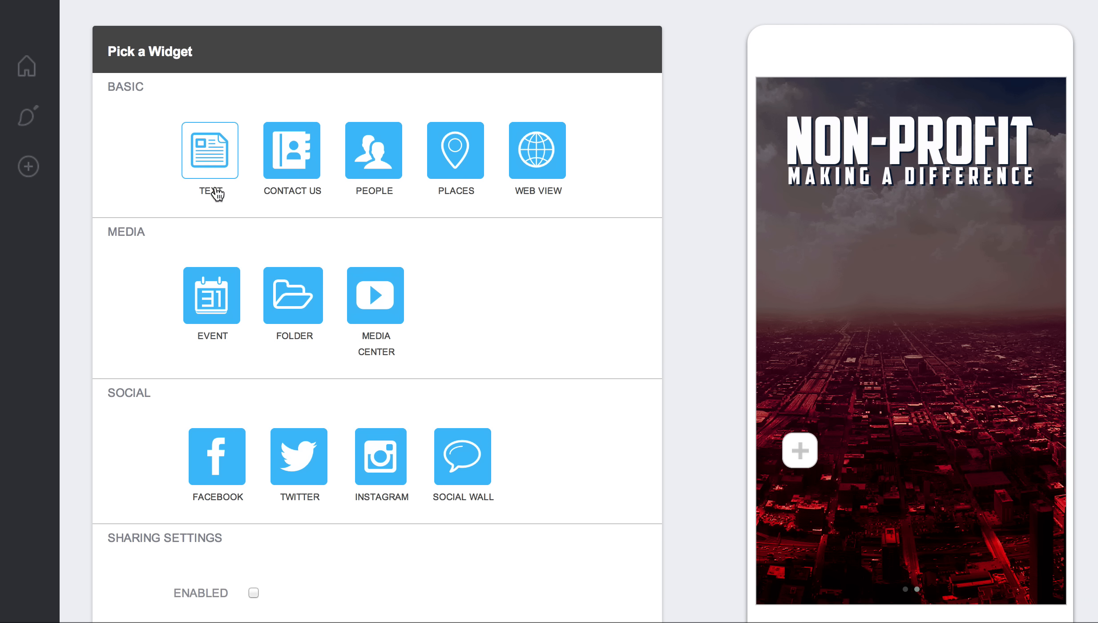
click(230, 292)
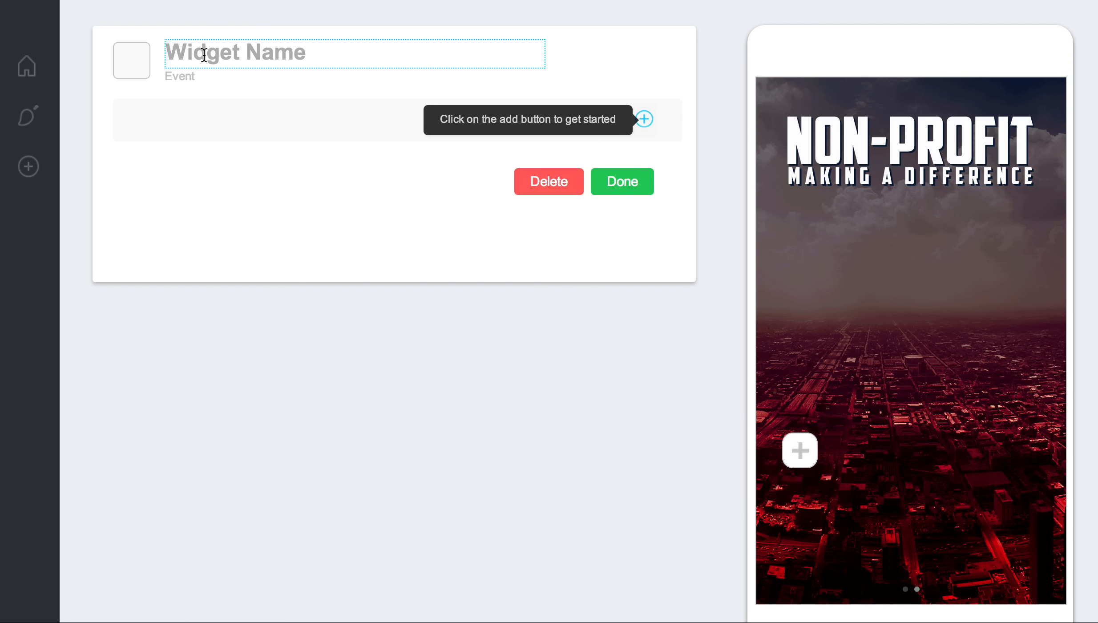
Step: Name the new widget Events and give it the calendar icon
click(203, 55)
text(Events)
click(138, 65)
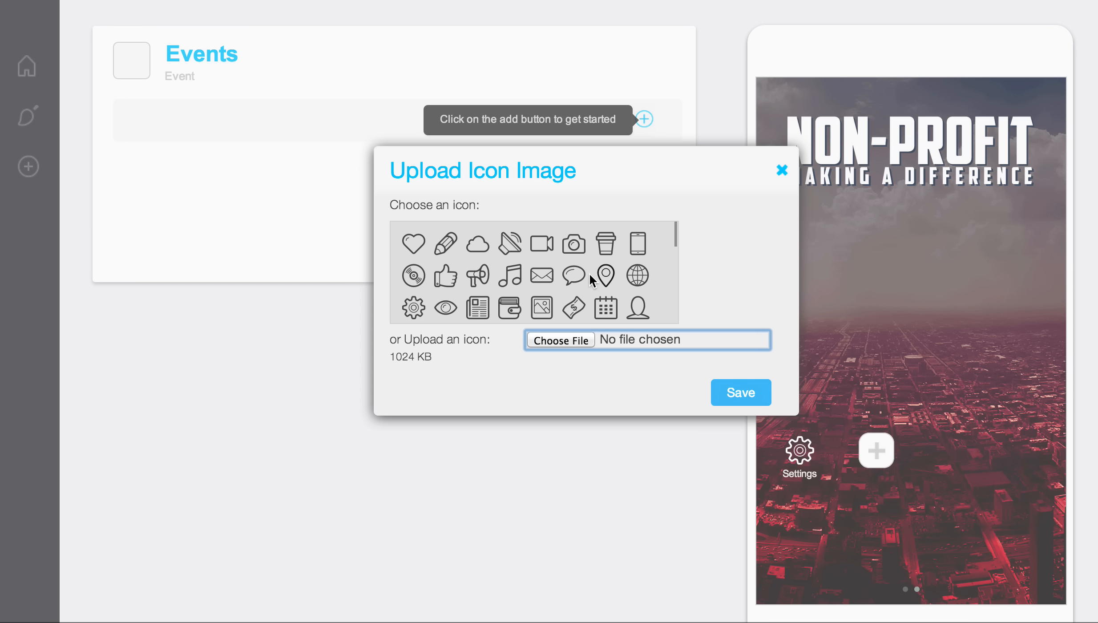
click(606, 307)
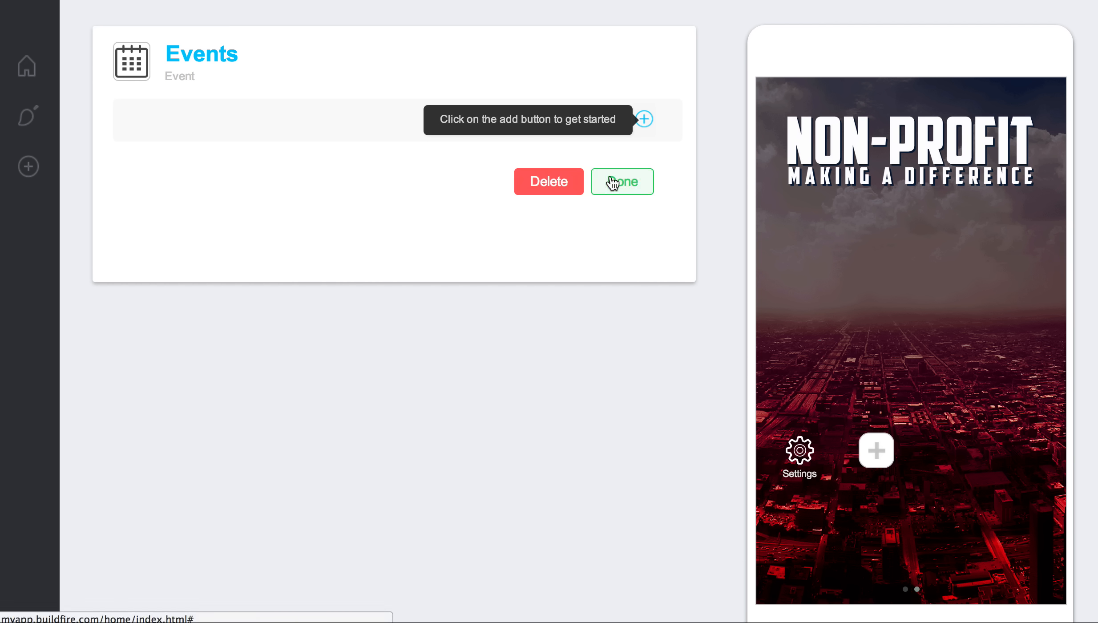
Step: Add a section named Test to the new Events widget and finish editing the widget
click(644, 119)
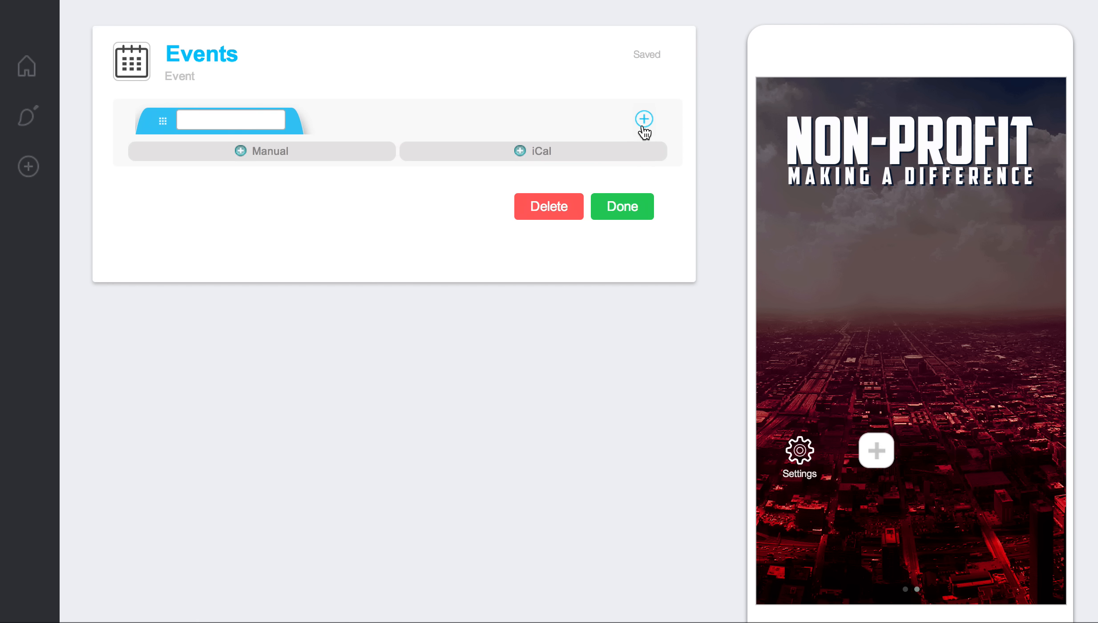
click(195, 116)
text(Test)
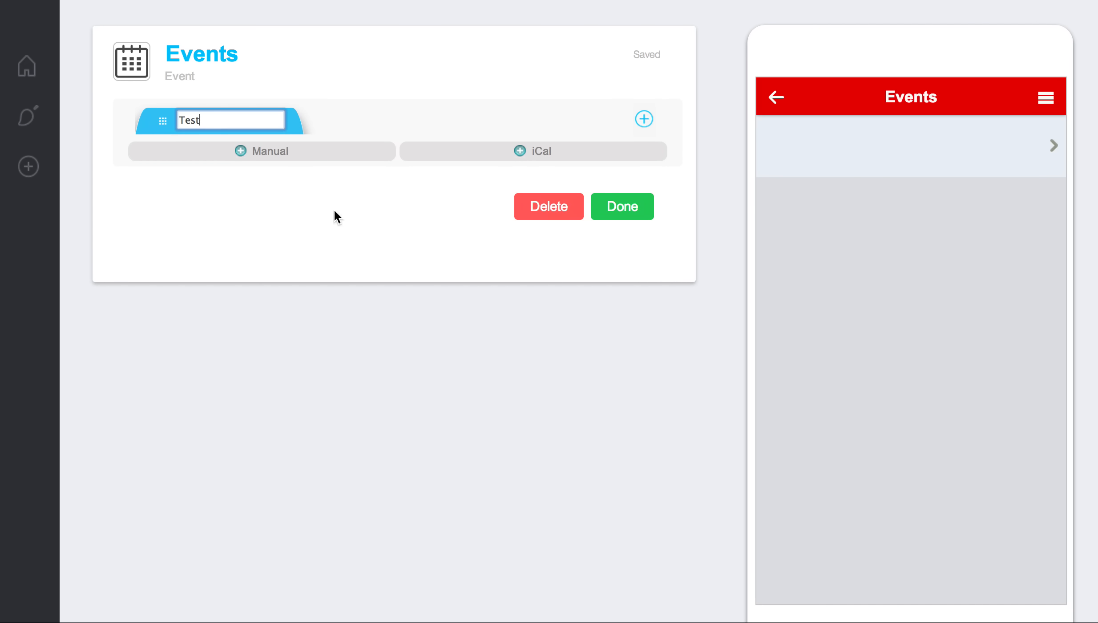
key(Return)
click(624, 207)
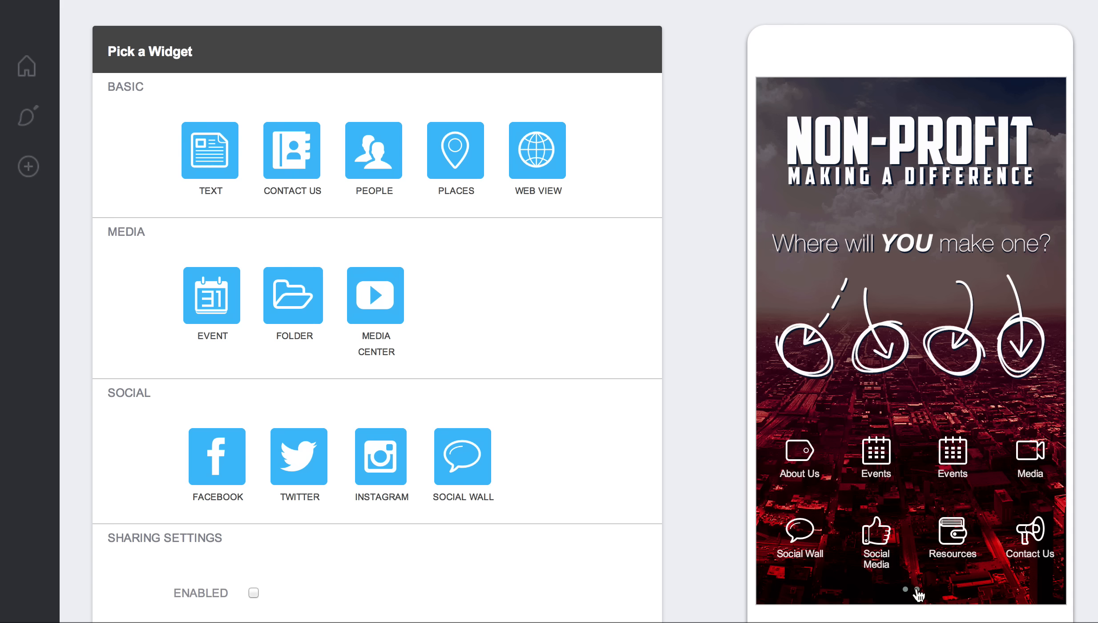
Step: Move the second Events widget in the active widgets list to between Social Wall and Social Media
click(919, 594)
click(906, 589)
mouse_move(13, 151)
mouse_move(27, 176)
click(117, 262)
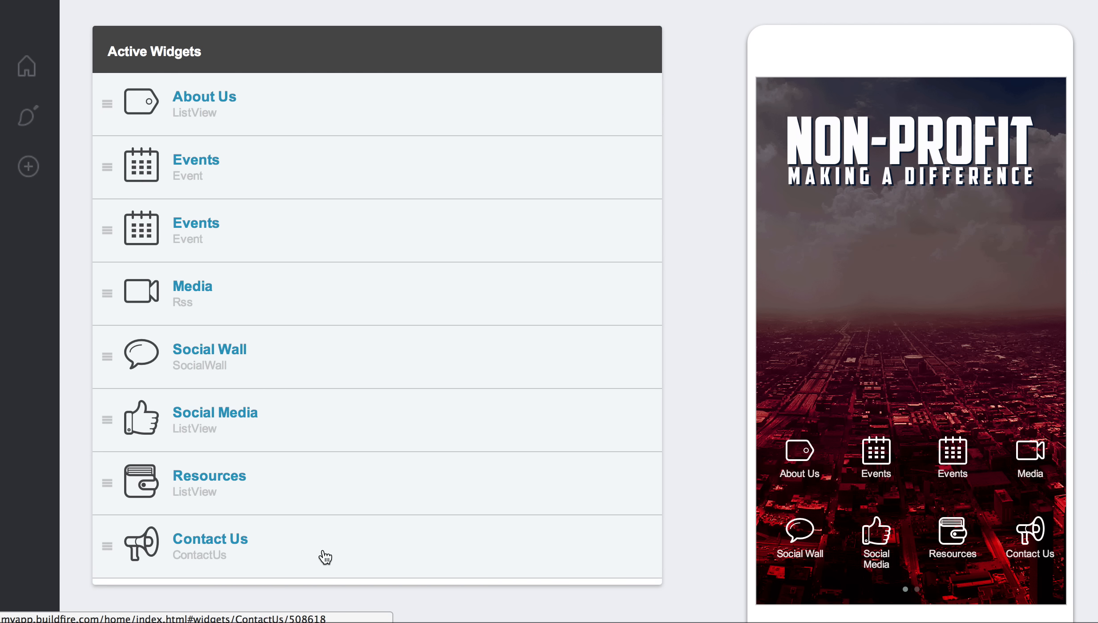
drag(117, 240, 113, 414)
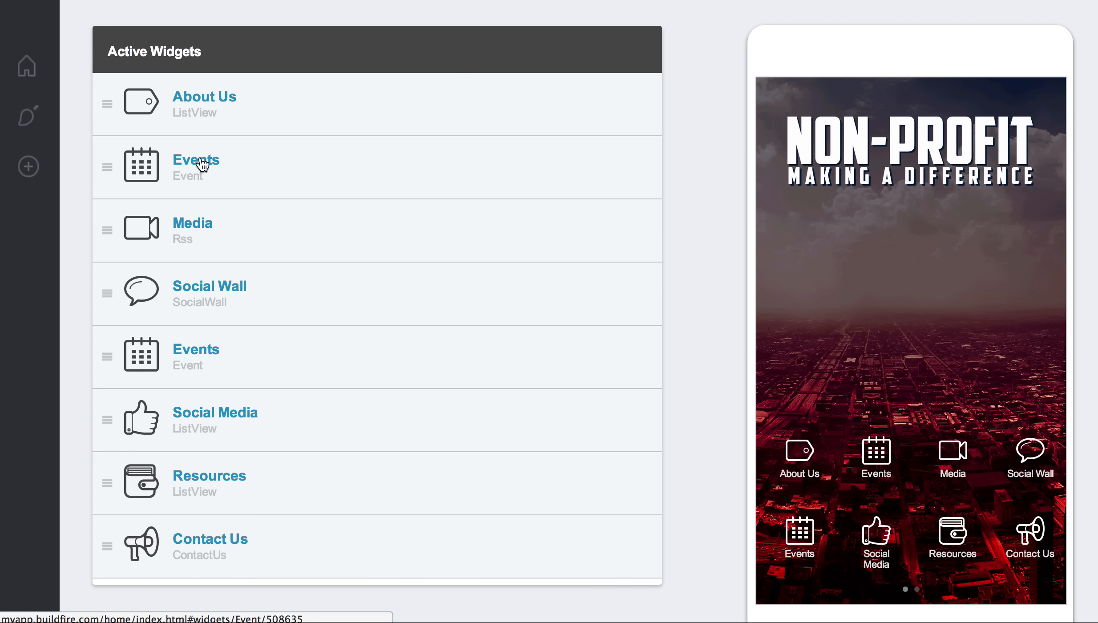
Step: Return to the design settings and review the layout, home screen, branding and color theme sections
mouse_move(34, 204)
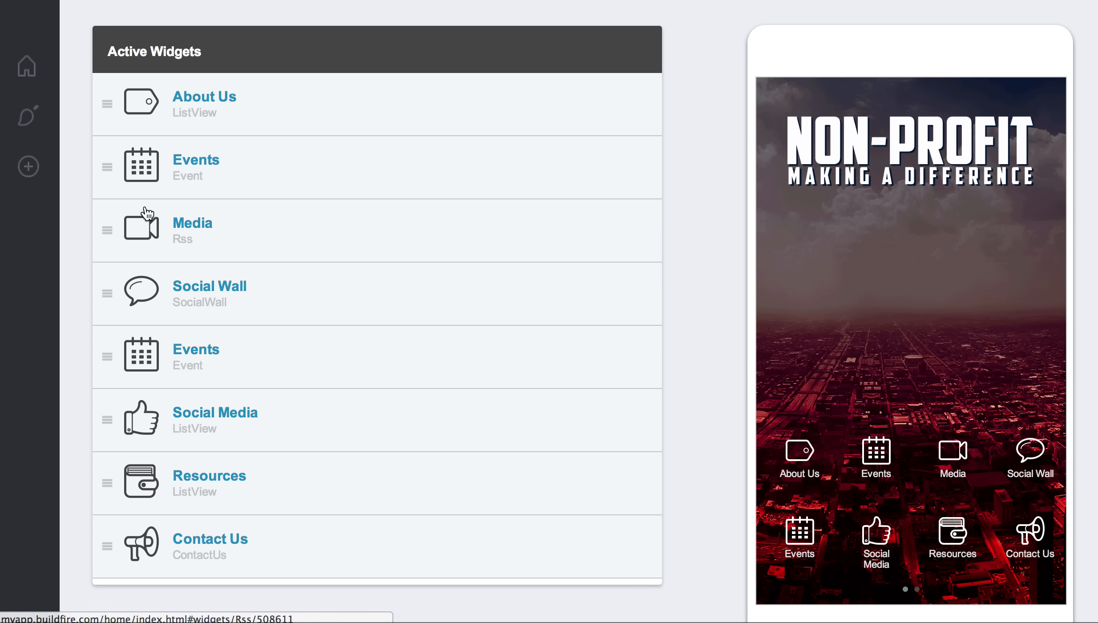
click(44, 174)
click(54, 177)
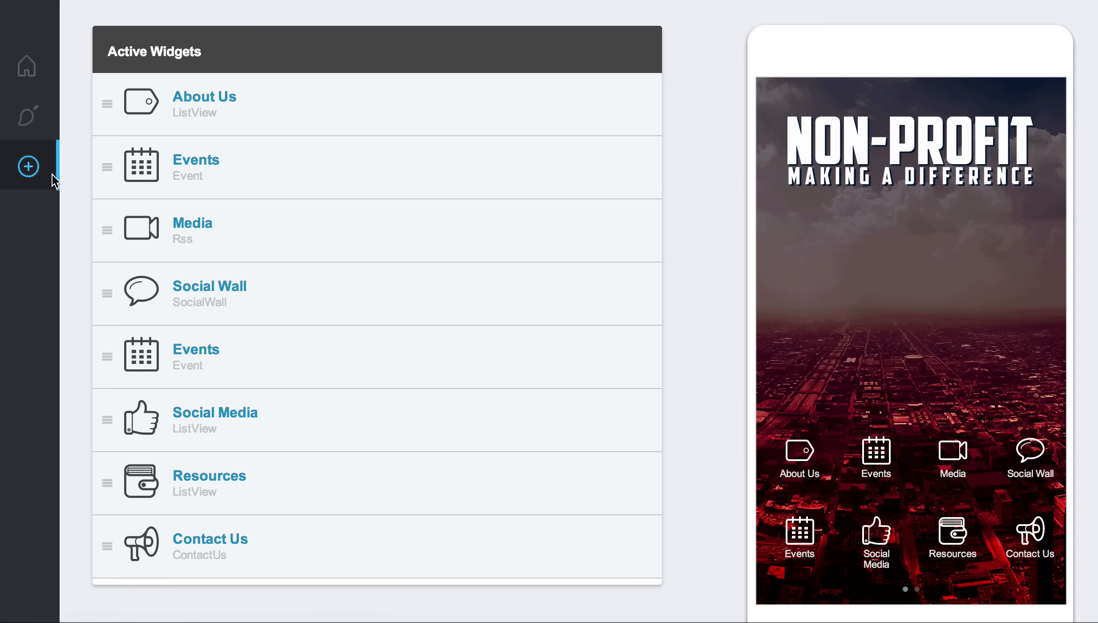
click(54, 117)
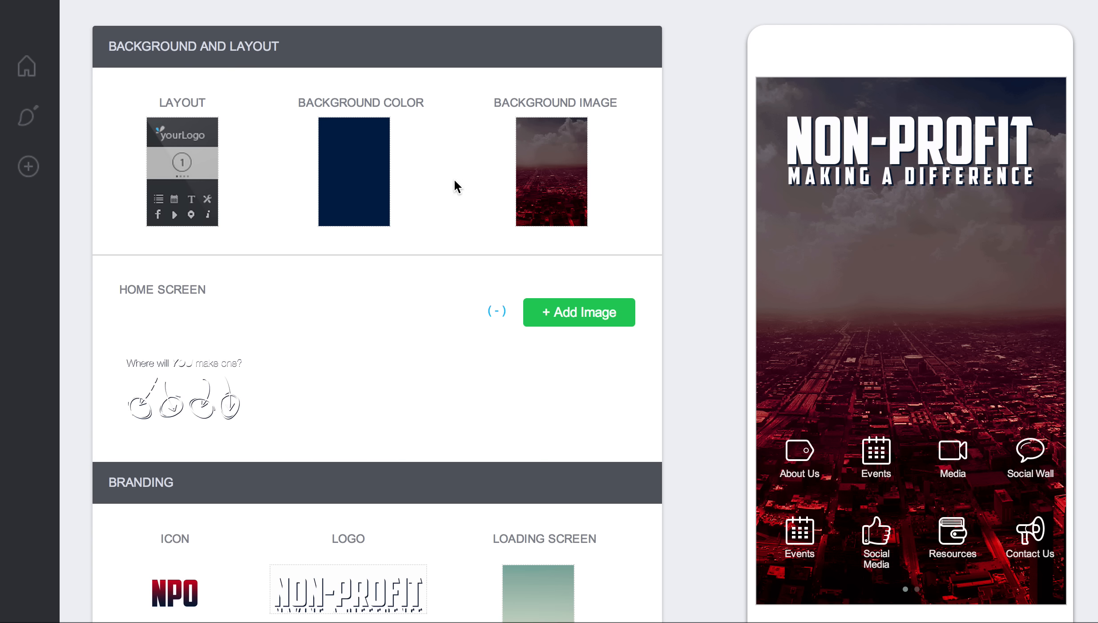
scroll(454, 179, down, 2)
scroll(454, 179, down, 6)
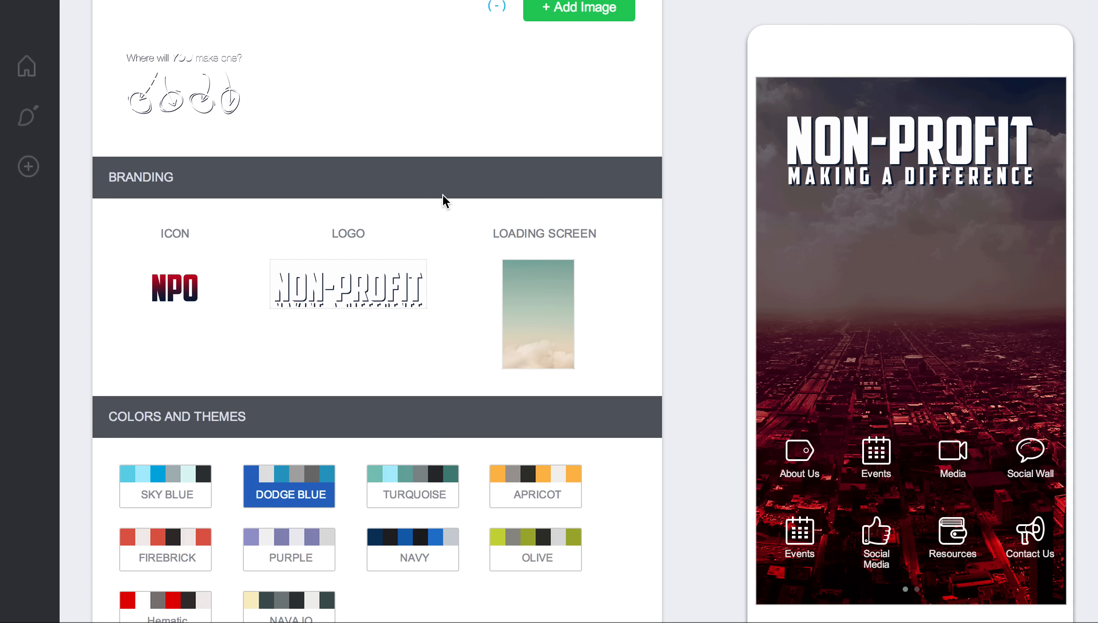
scroll(443, 194, up, 3)
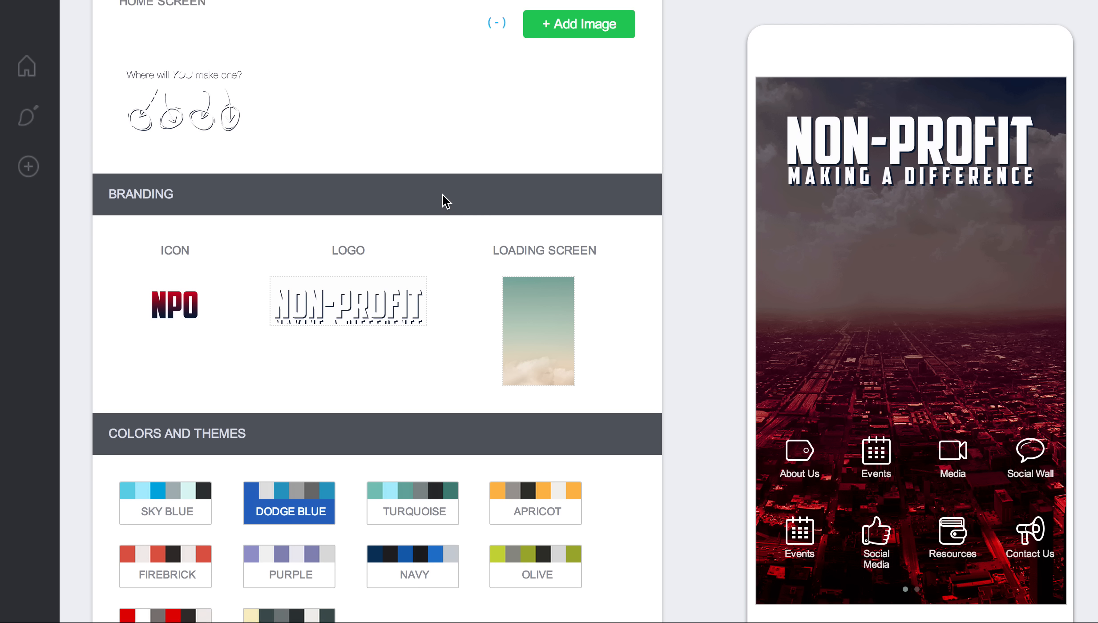
scroll(444, 197, up, 4)
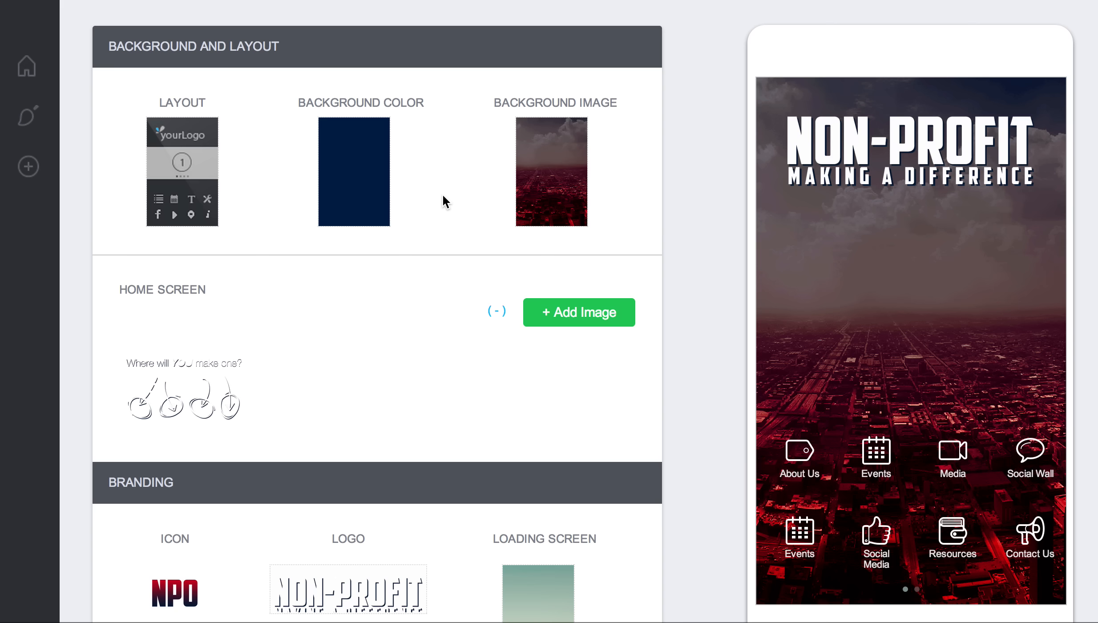
mouse_move(808, 599)
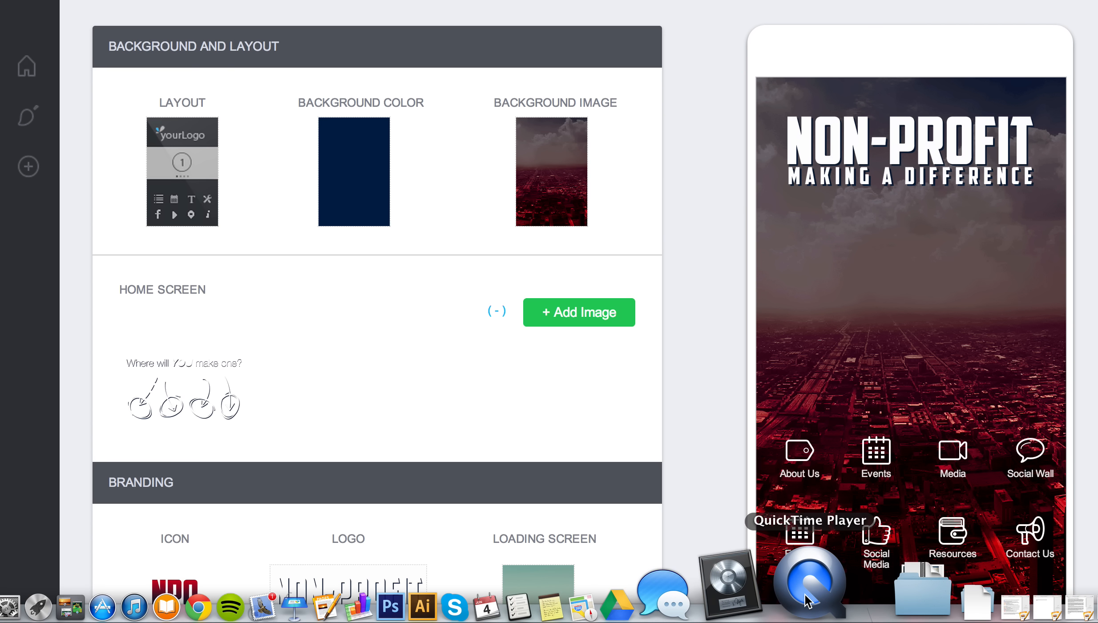